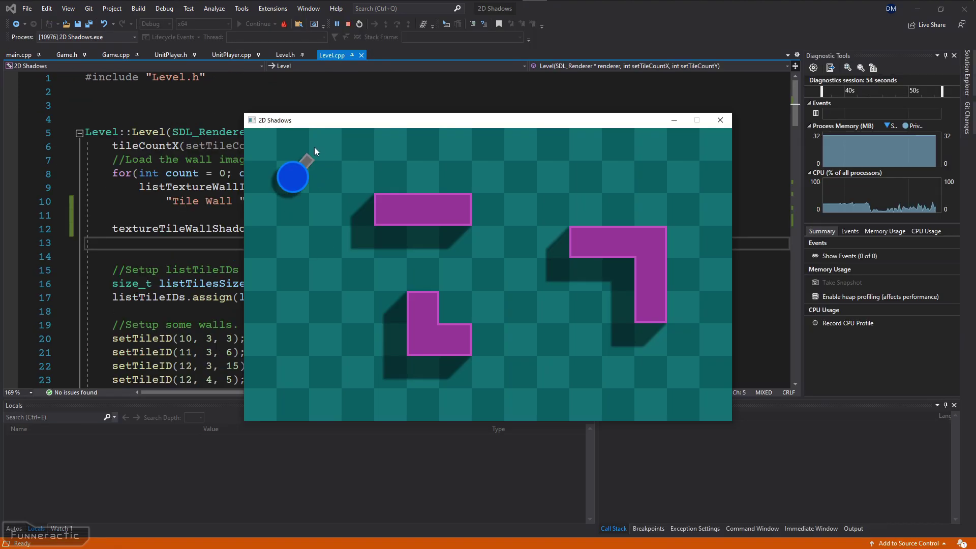
- Walk the player circle right toward the L-shaped wall to inspect the offset shadows
key("s")
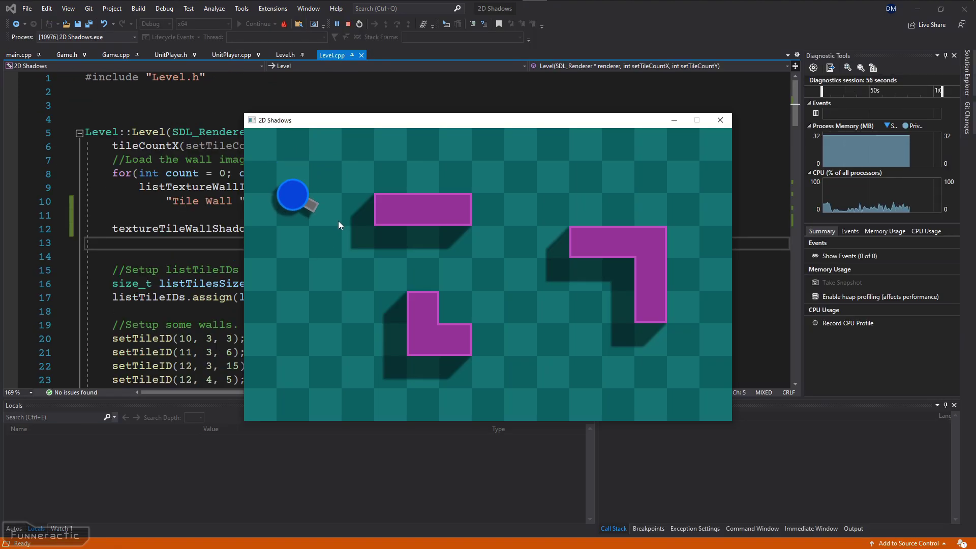
key("w")
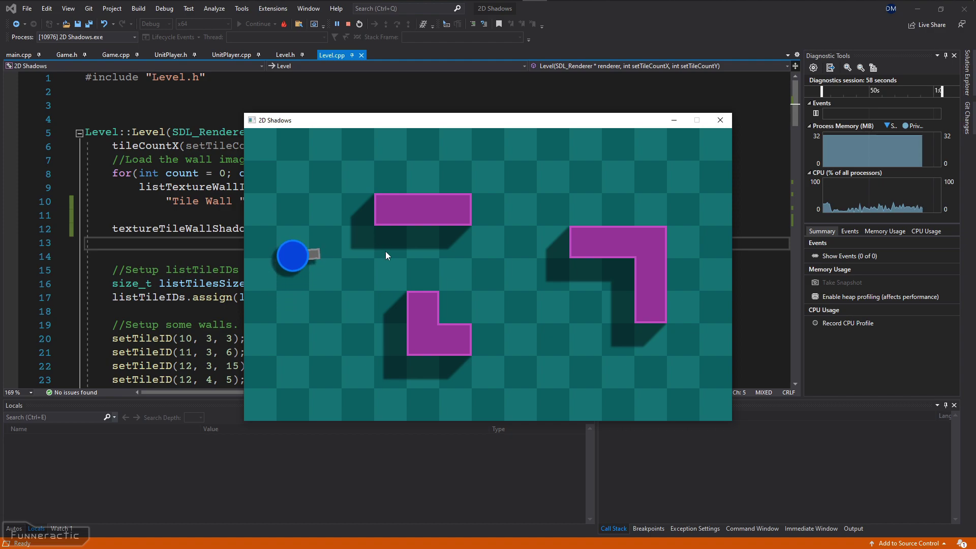
key("d")
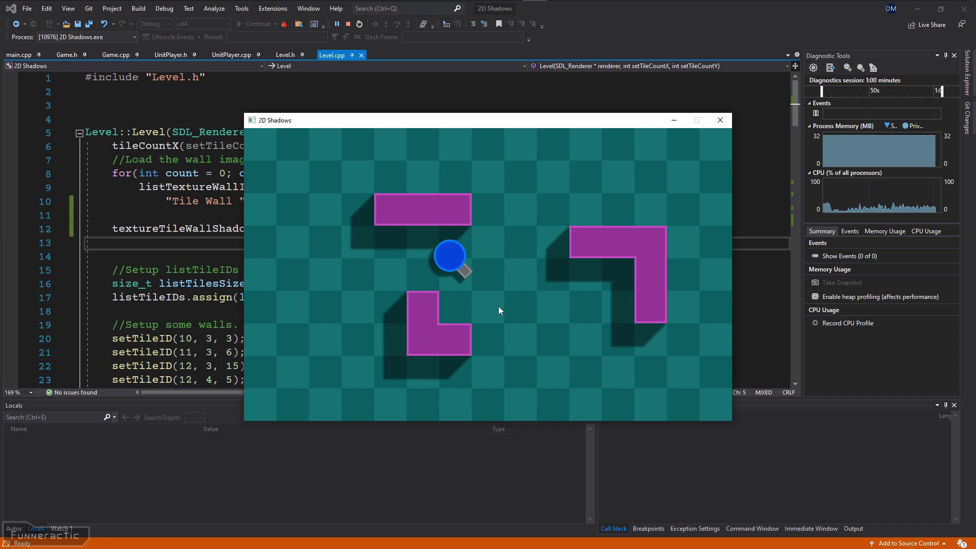
key("d")
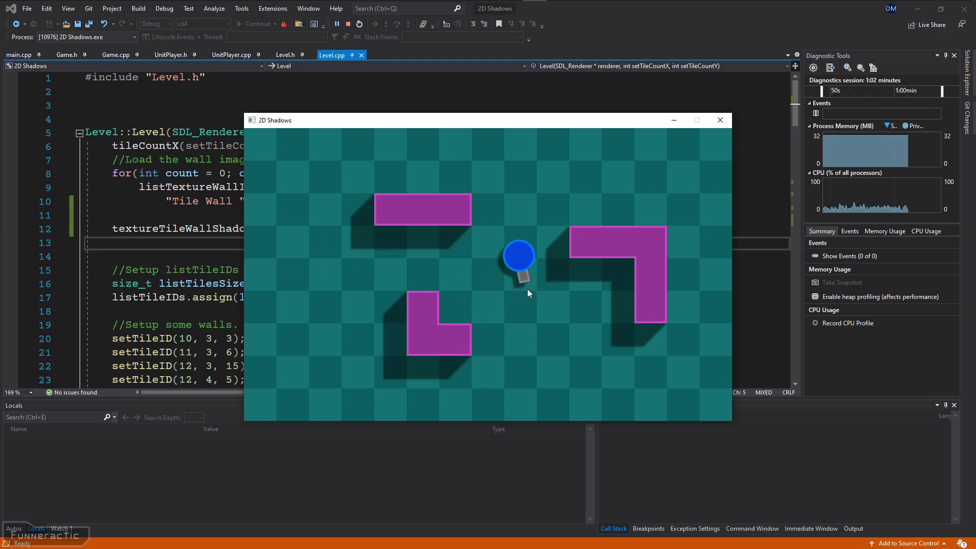
key("d")
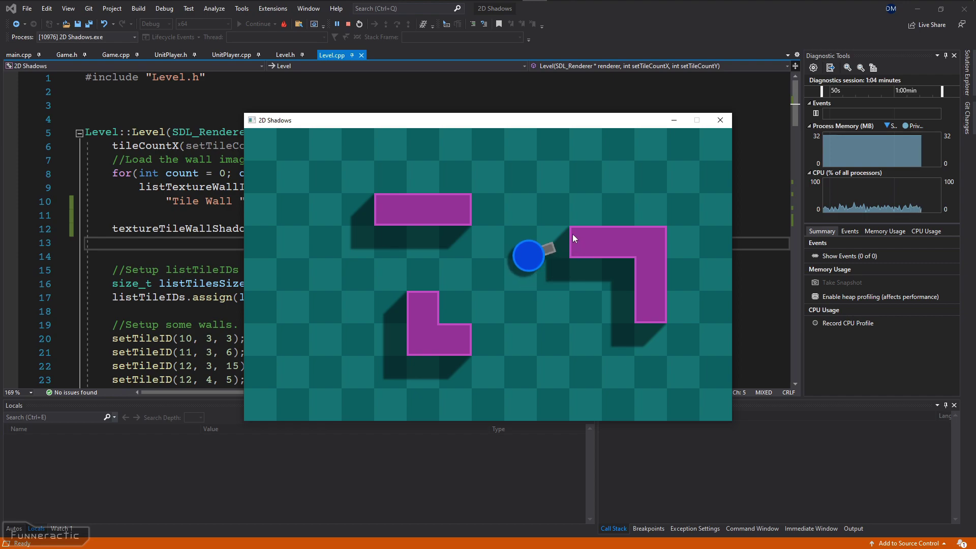
key("d")
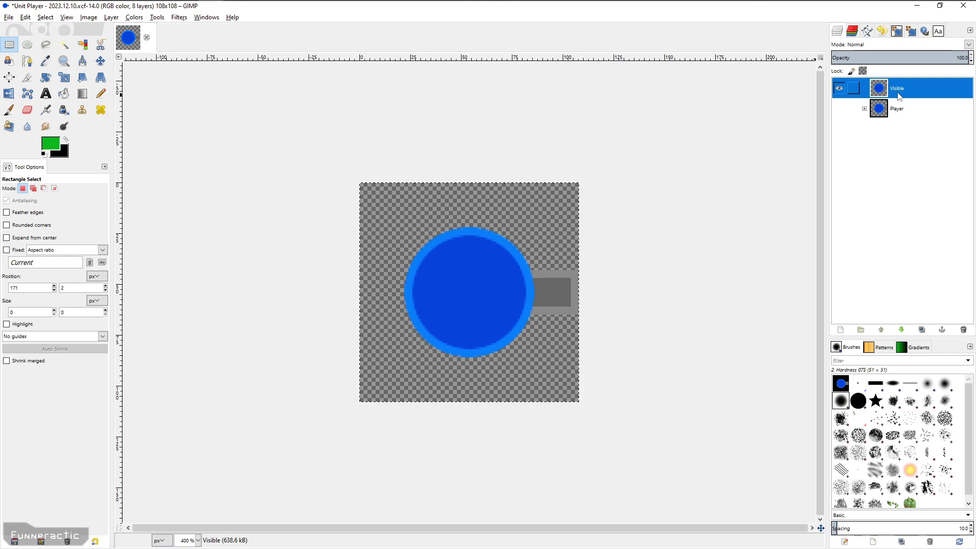
- Colorify the duplicated layer solid black and enlarge the canvas to 118×118
left_click(133, 17)
left_click(177, 226)
left_click(504, 362)
left_click(88, 17)
left_click(163, 64)
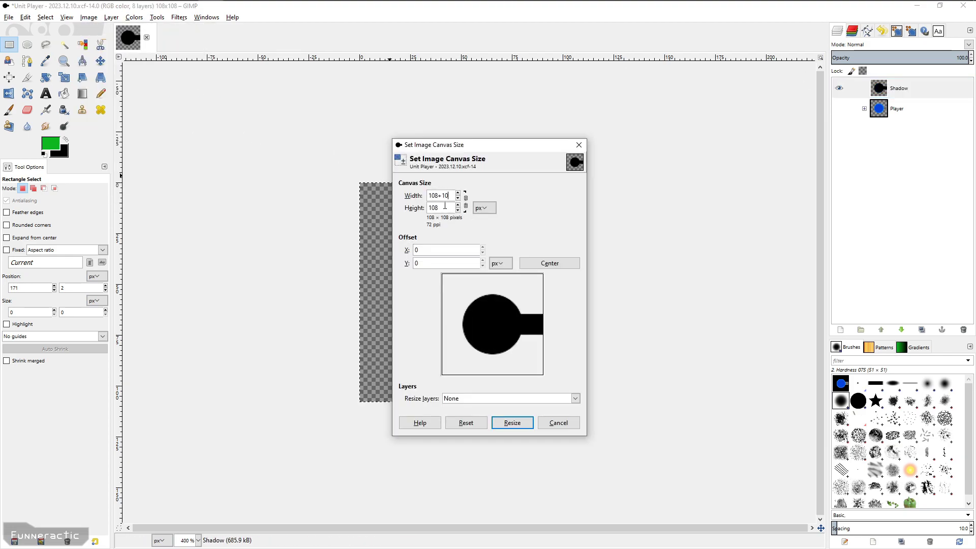
type("118")
left_click(510, 420)
- Gaussian-blur the black shadow, move it below the player layer and lower its opacity
left_click(179, 18)
left_click(349, 83)
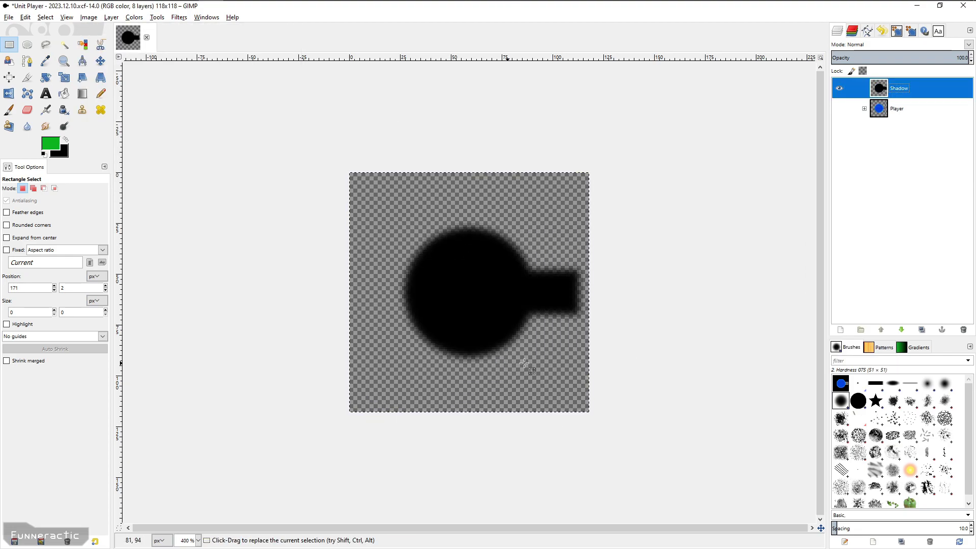
left_click_drag(899, 89, 900, 111)
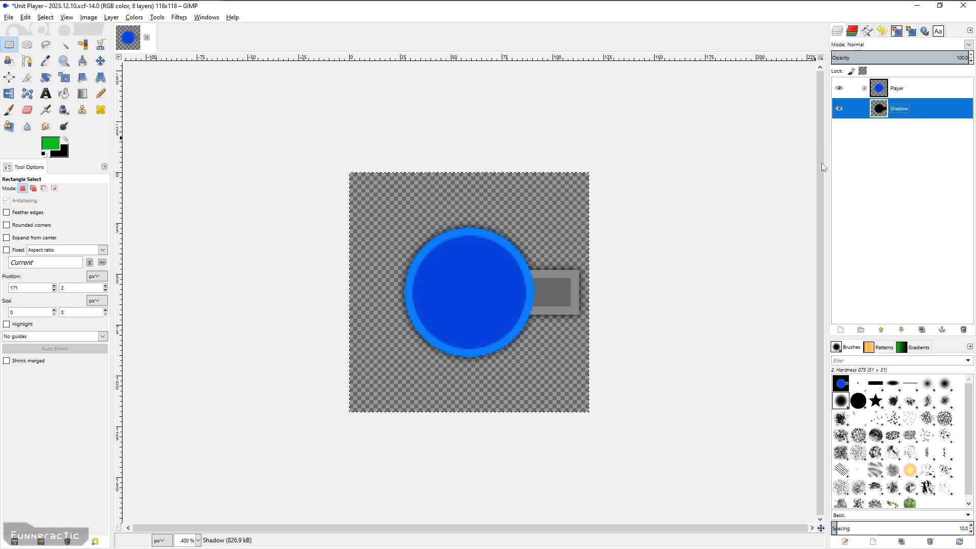
left_click(900, 57)
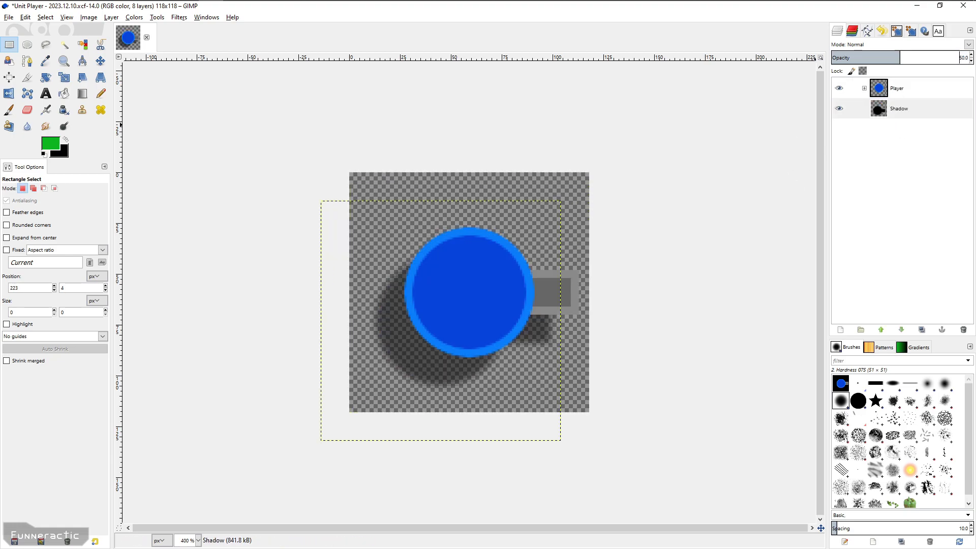
- Rotate the layer with the Rotate tool so its handle points down-right
key("shift+r")
left_click(606, 179)
left_click(807, 355)
left_click(785, 354)
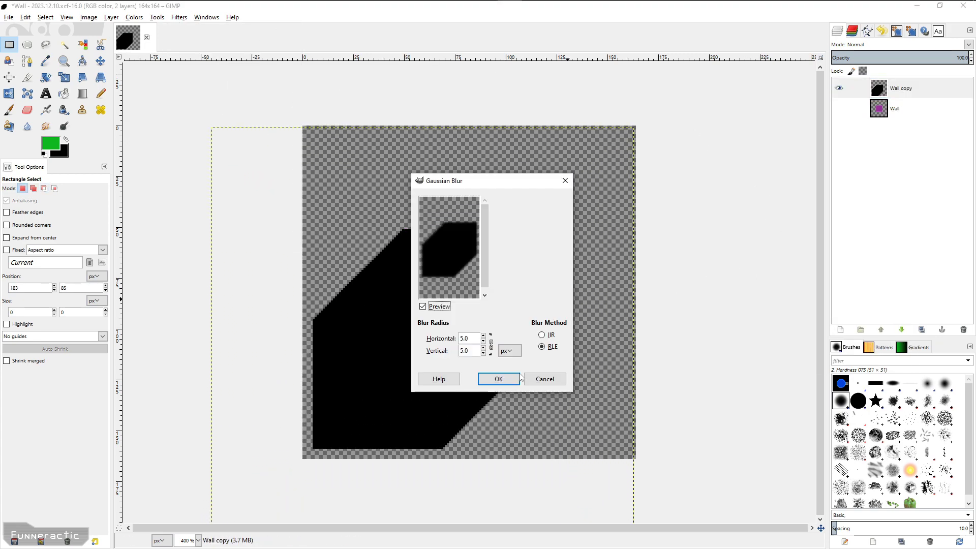
- Apply the wall shadow's Gaussian blur, set opacity 50, and move Wall above Wall copy
left_click(519, 379)
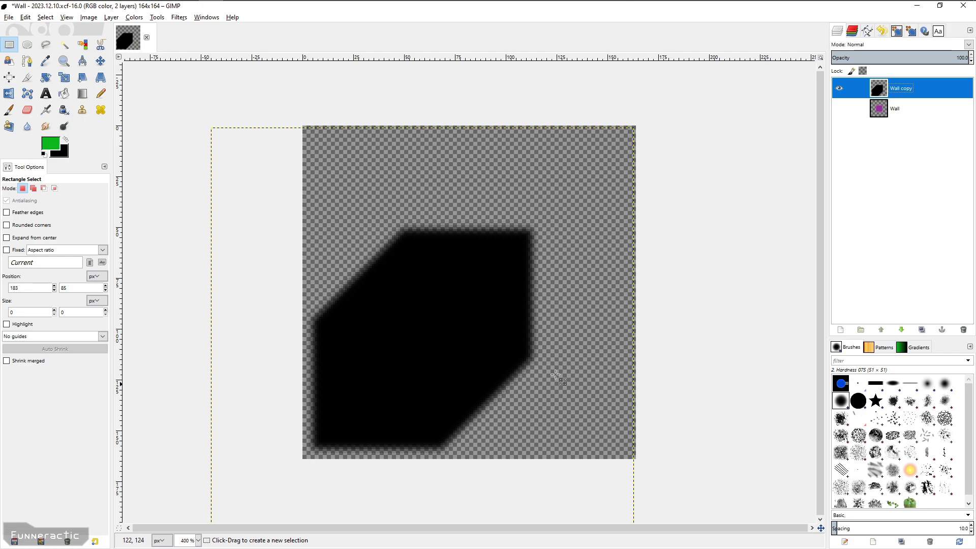
left_click(960, 57)
type("50")
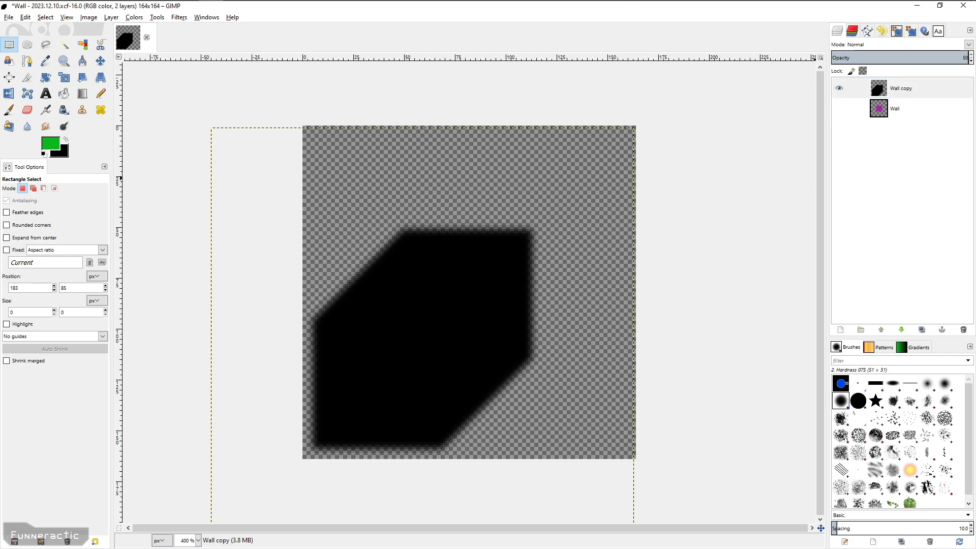
key("Return")
left_click_drag(842, 108, 840, 89)
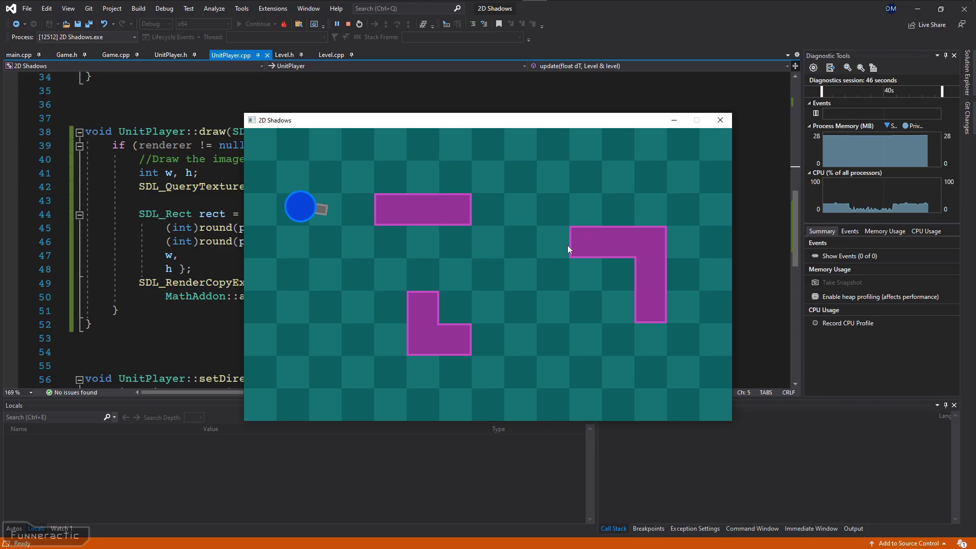
- Move the player around the level with WASD, then quit the game with Escape
key("d")
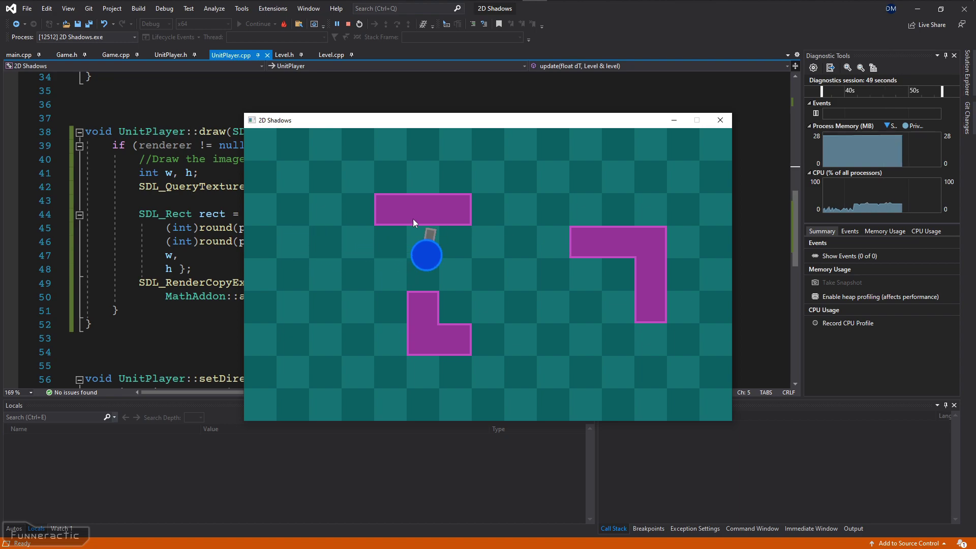
key("s")
key("d")
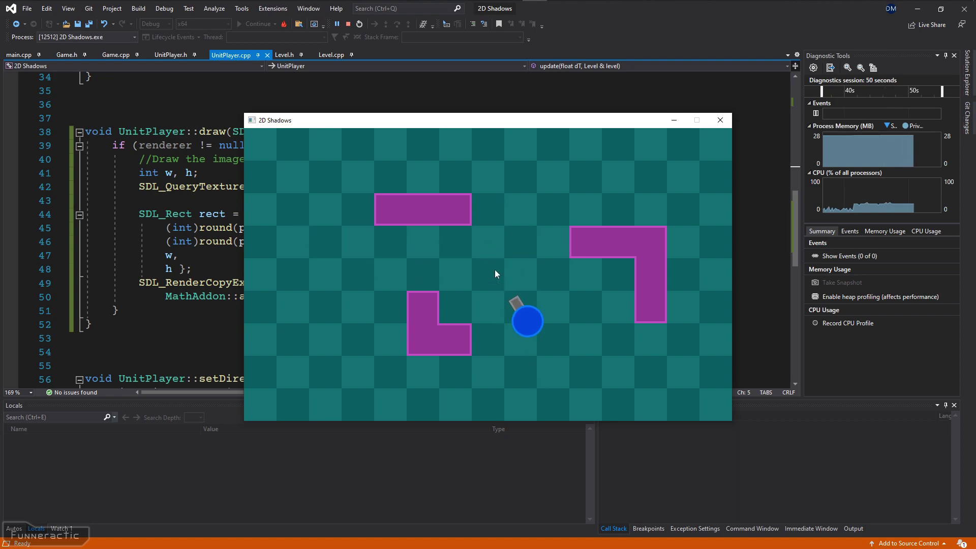
key("a")
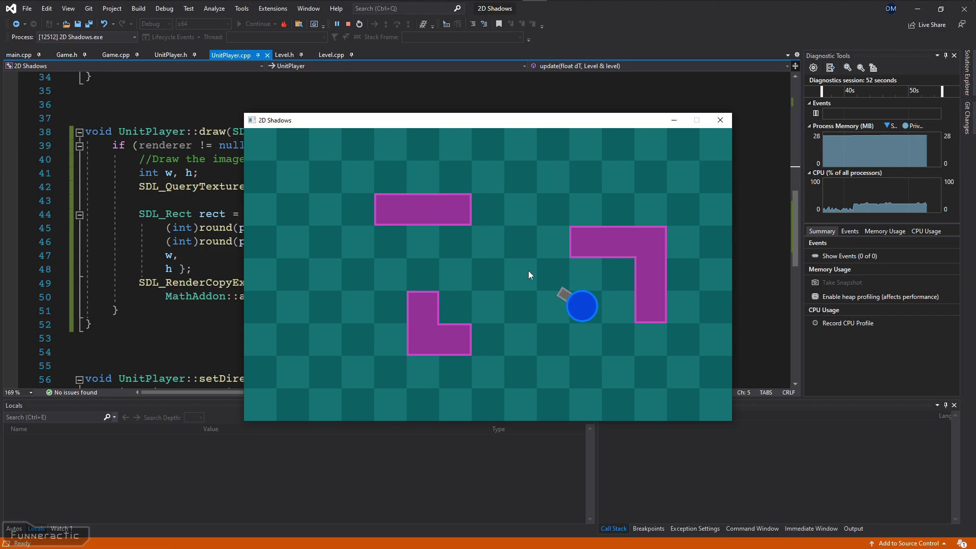
key("w")
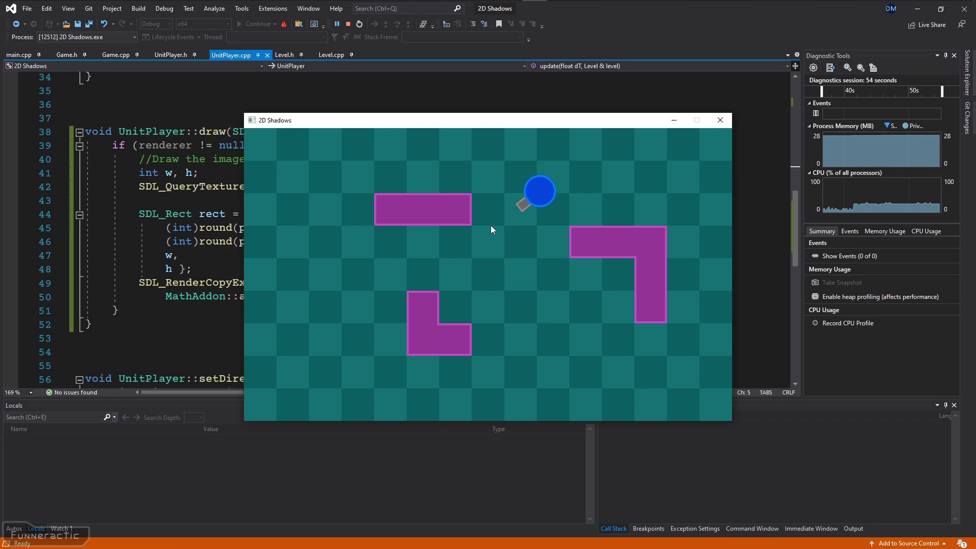
key("a")
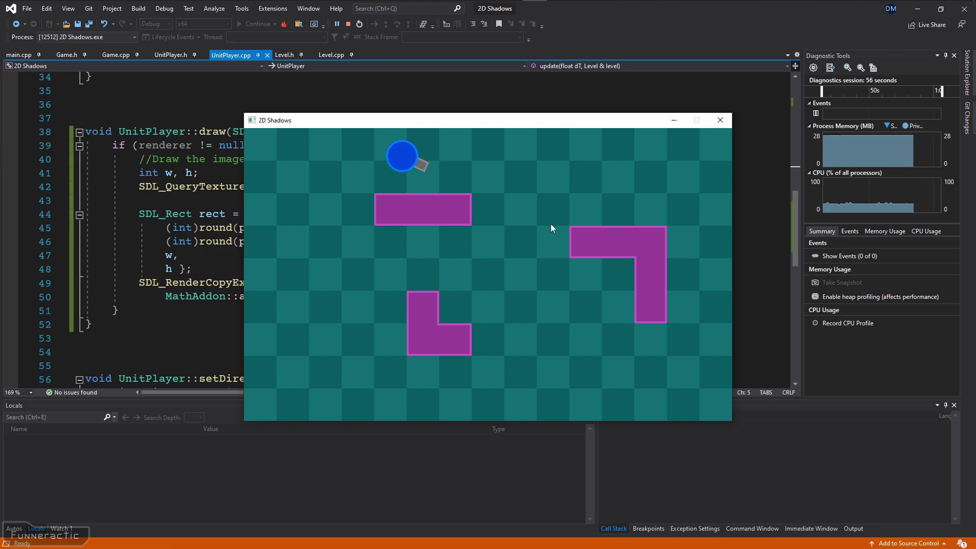
key("s")
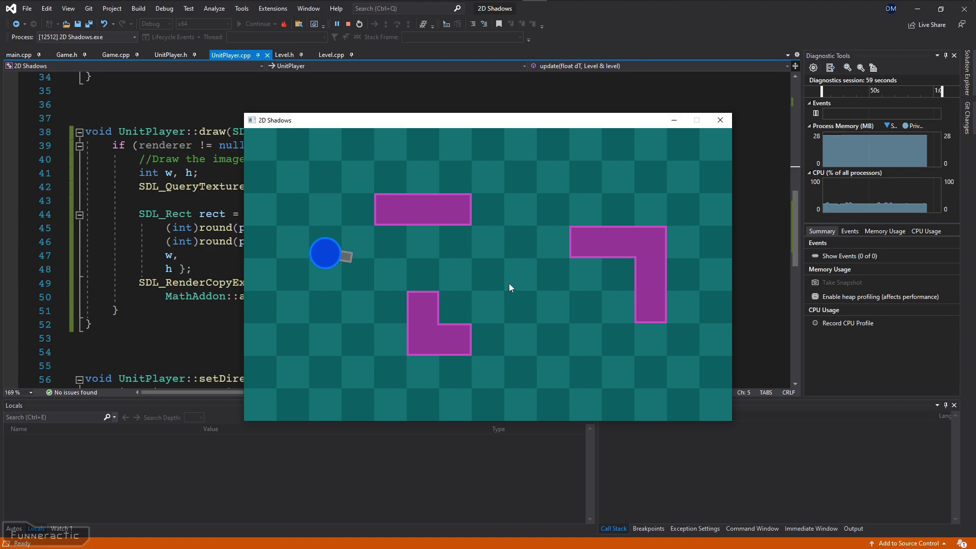
key("d")
key("w")
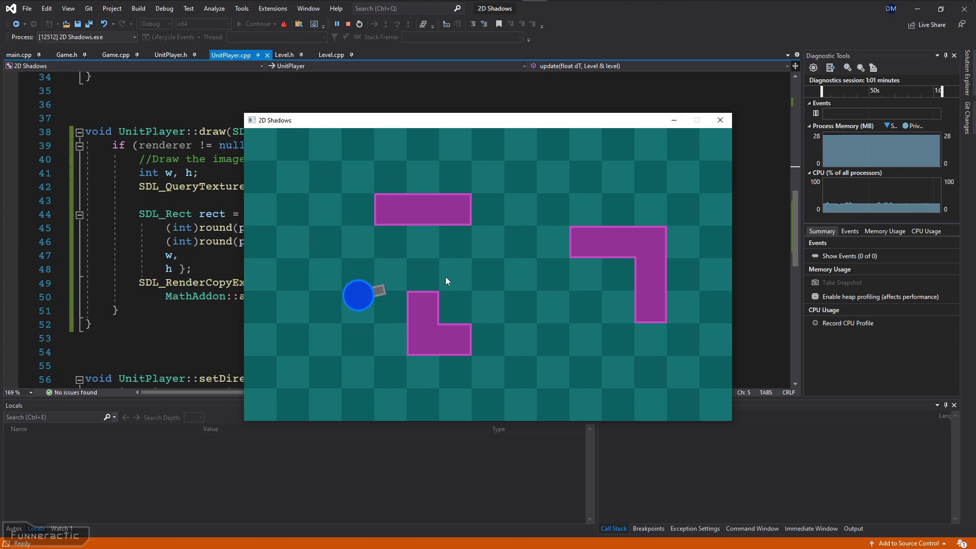
key("Escape")
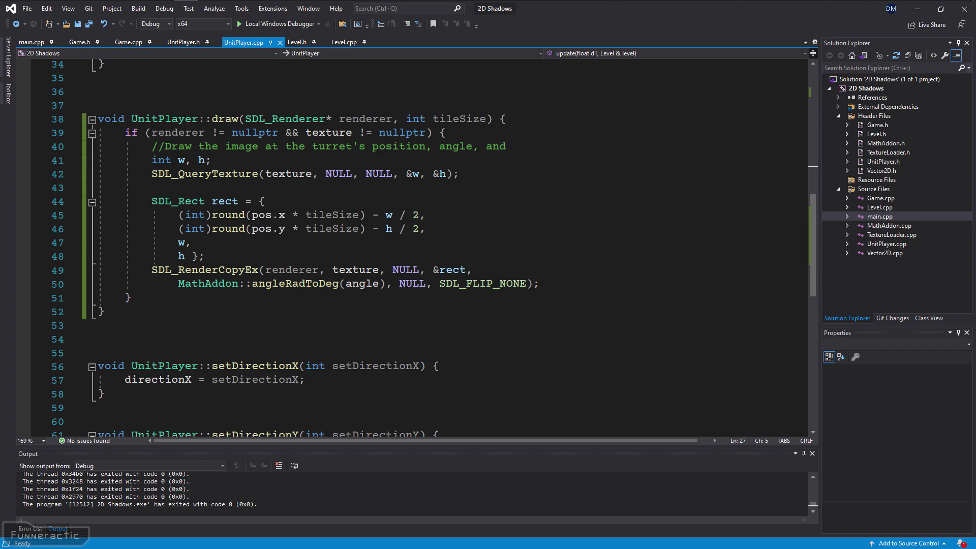
- Paste the drawTextureWithOffset helper and a draw function taking a shadow flag into UnitPlayer.cpp
type("void UnitPlayer::drawTextureWithOffset(SDL_Renderer* renderer, SDL_Texture* textureSelected, \tint offset, int tileSize) { \tif (renderer != nullptr && textureSelected != nullptr) { \t\t//Draw the image at the turret's position, angle, and offset. \t\tint w, h; \t\tSDL_QueryTexture(textureSelected, NULL, NULL, &w, &h);  \t\tSDL_Rect rect = { \t\t\t(int)round(pos.x * tileSize) - w / 2 - offset, \t\t\t(int)round(pos.y * tileSize) - h / 2 + offset, \t\t\tw, \t\t\th }; \t\tSDL_RenderCopyEx(renderer, textureSelected, NULL, &rect, \t\t\tMathAddon::angleRadToDeg(angle), NULL, SDL_FLIP_NONE); \t} }")
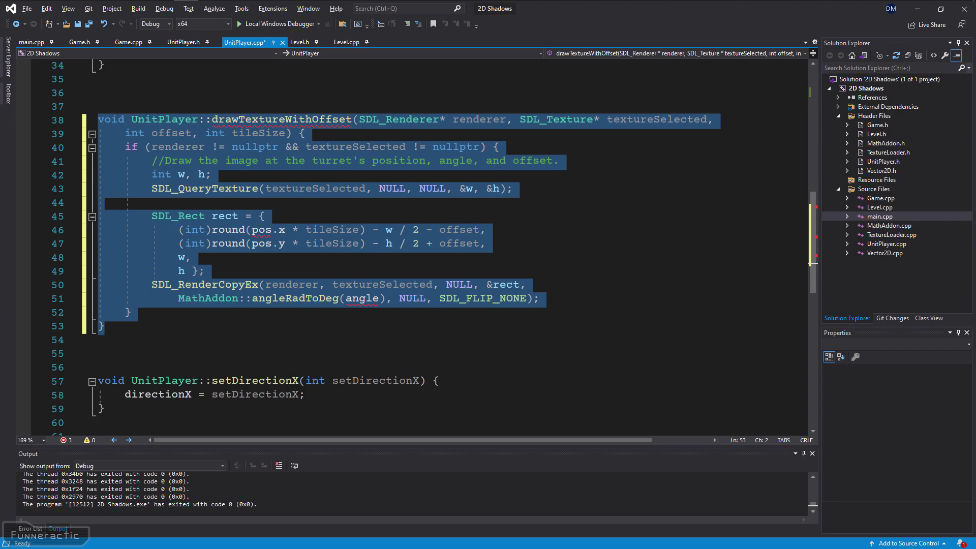
key("ctrl+z")
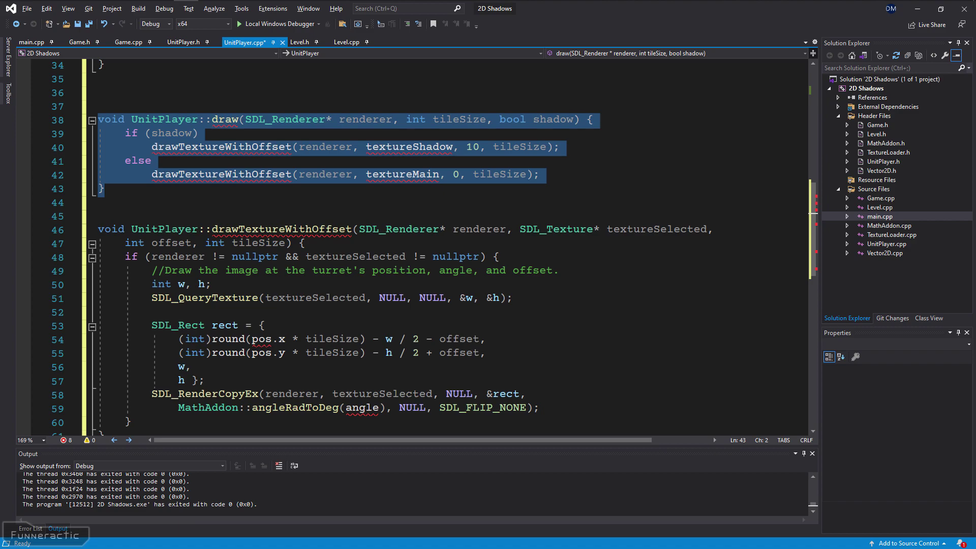
- Save UnitPlayer.cpp, then in UnitPlayer.h add the shadow flag and private drawTextureWithOffset declaration
key("ctrl+s")
key("ctrl+k")
key("ctrl+o")
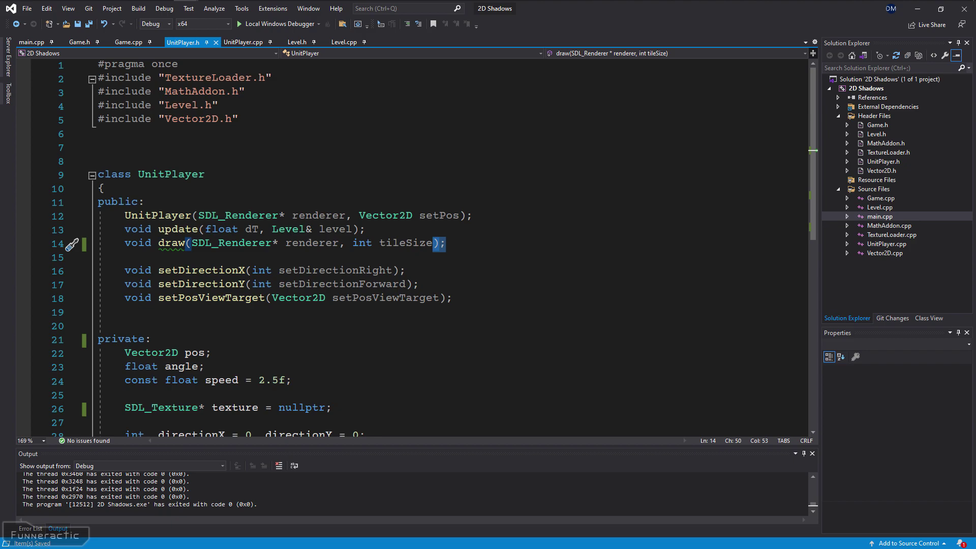
type(", bool shadow")
type("void drawTextureWithOffset(SDL_Renderer* renderer, SDL_Texture* textureSelected, \t\tint offset, int tileSize);")
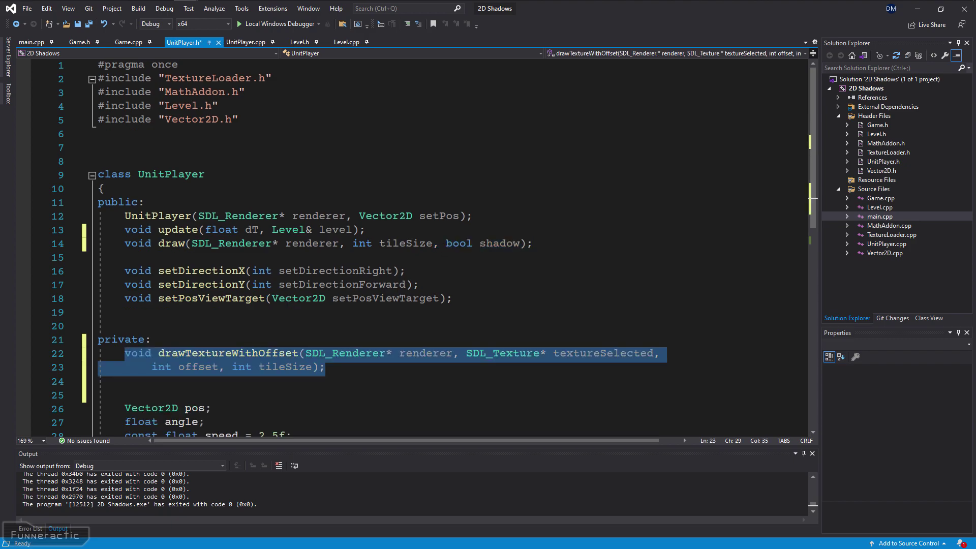
key("ctrl+v")
- Replace the texture member with textureMain and textureShadow and save the header
key("ctrl+s")
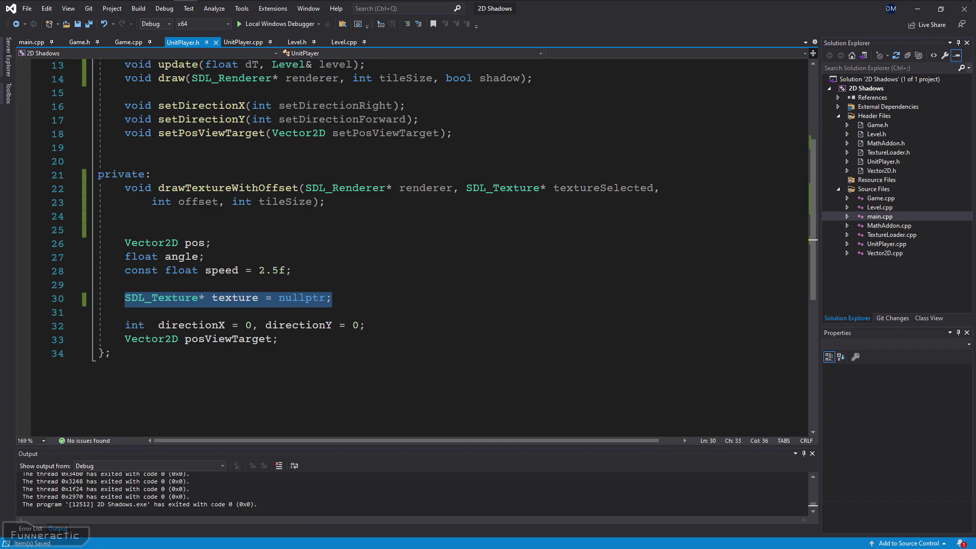
type("SDL_Texture* textureMain = nullptr, * textureShadow = nullptr;")
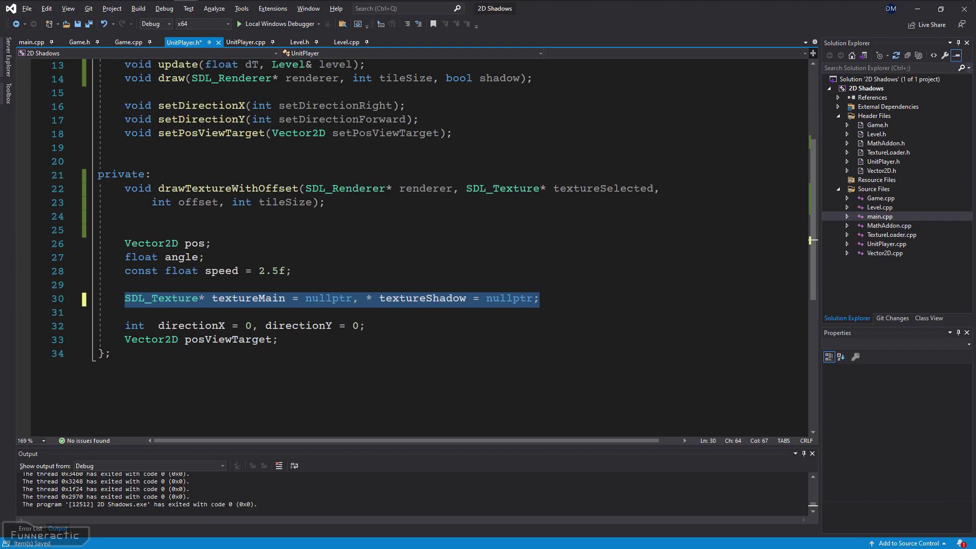
key("ctrl+s")
key("ctrl+Tab")
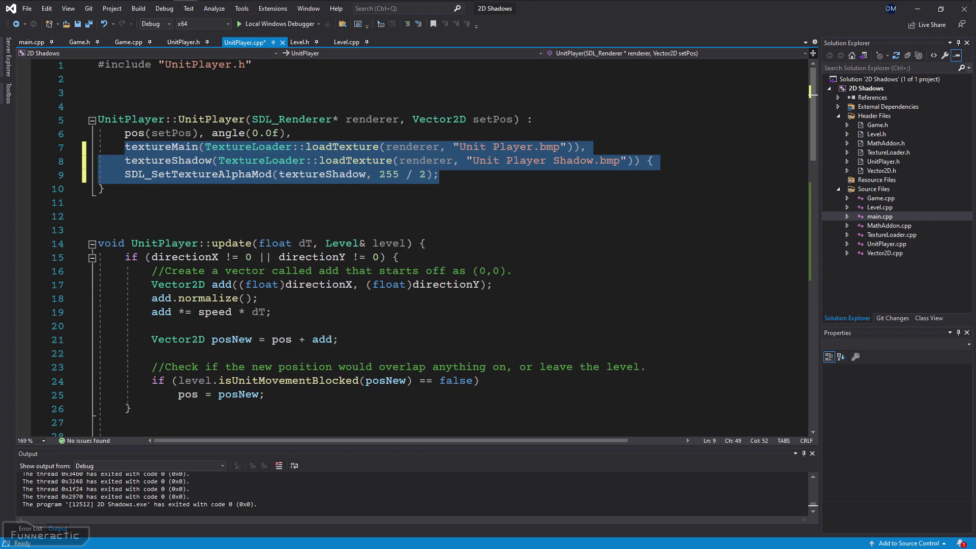
- Save, launch the game with F5, and move the player to check its soft shadow
key("ctrl+s")
key("ctrl+Tab")
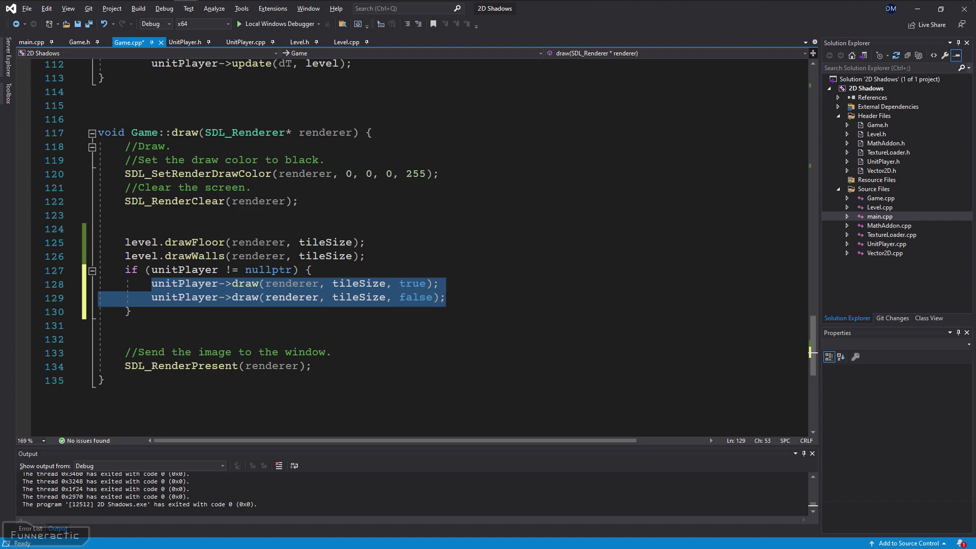
key("F5")
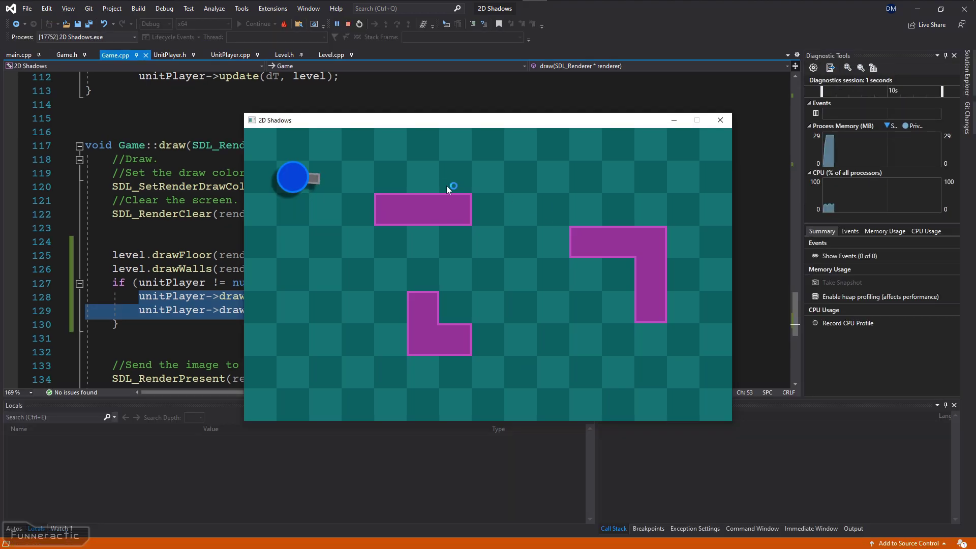
key("s")
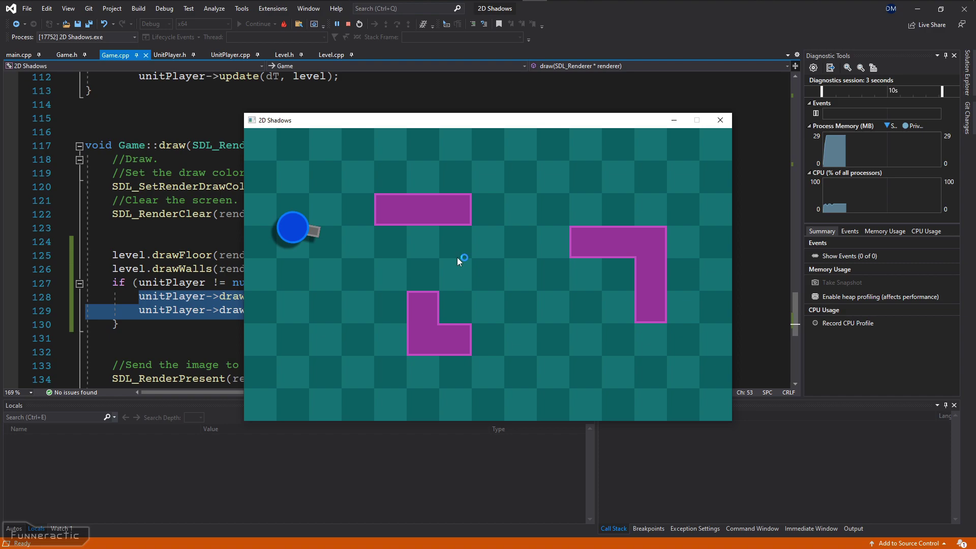
key("d")
key("d")
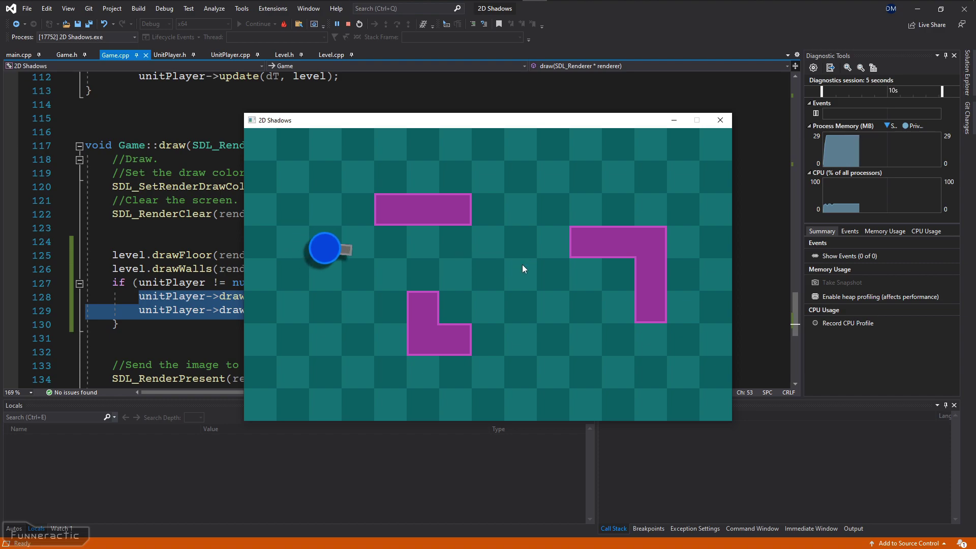
key("s")
key("a")
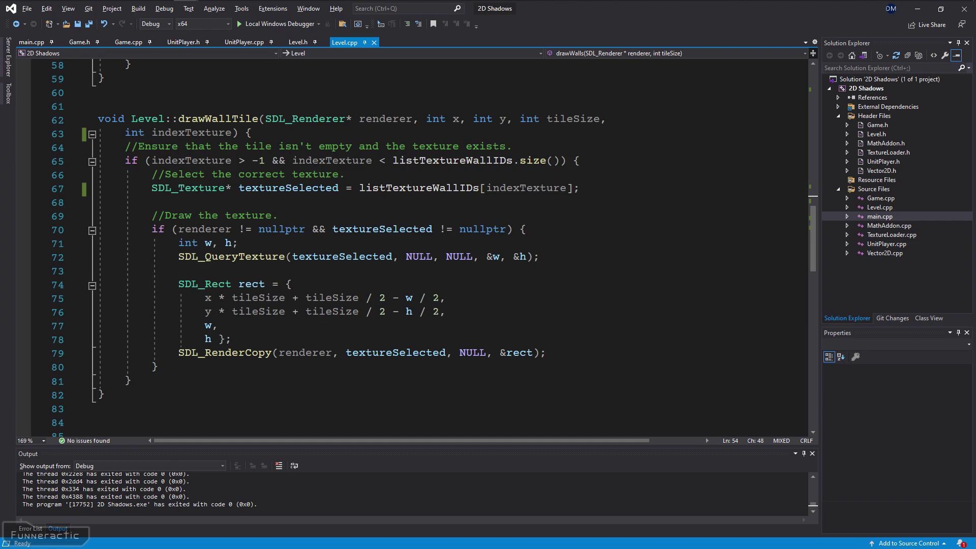
- Add a bool shadow parameter to drawWallTile and use textureTileWallShadow when it is true
left_click(233, 133)
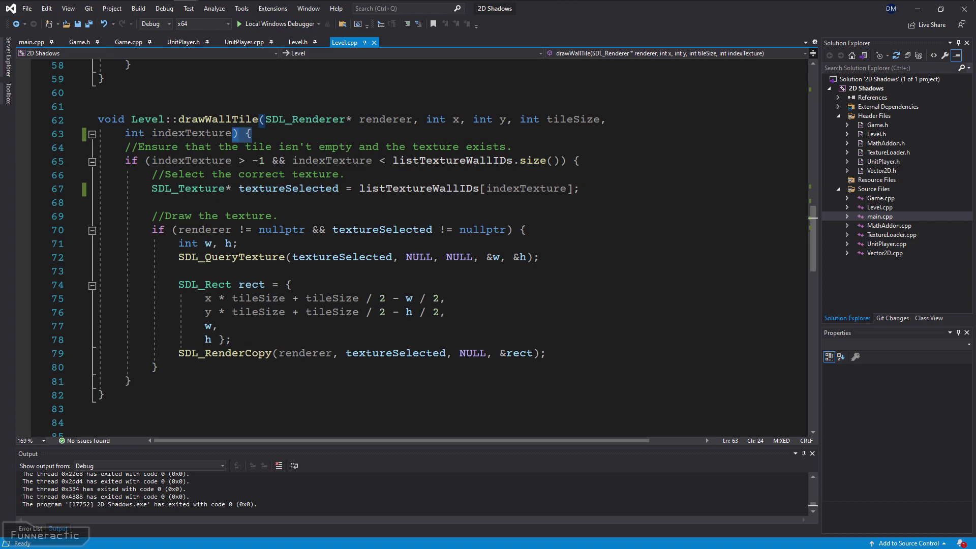
type(", bool shadow")
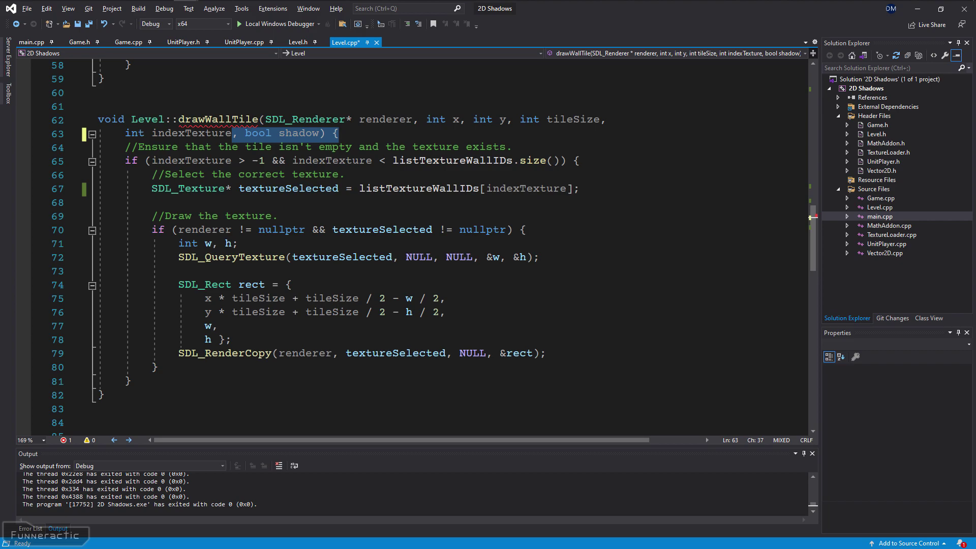
type("SDL_Texture* textureSelected = nullptr;         if (shadow)             textureSelected = textureTileWallShadow;         else             textureSelected = listTextureWallIDs[indexTexture];")
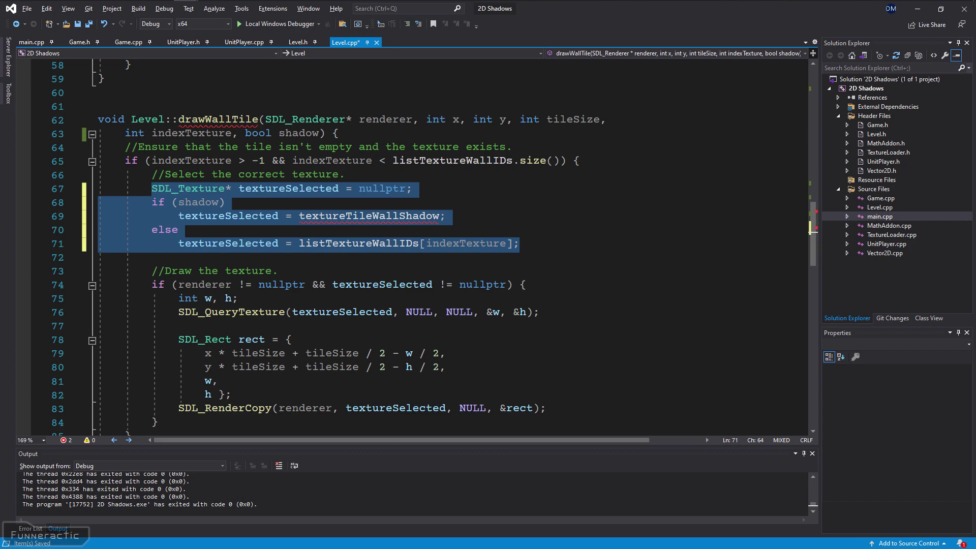
- Add the shadow parameter to the drawWallTile declaration in Level.h and save
key("ctrl+s")
key("ctrl+Tab")
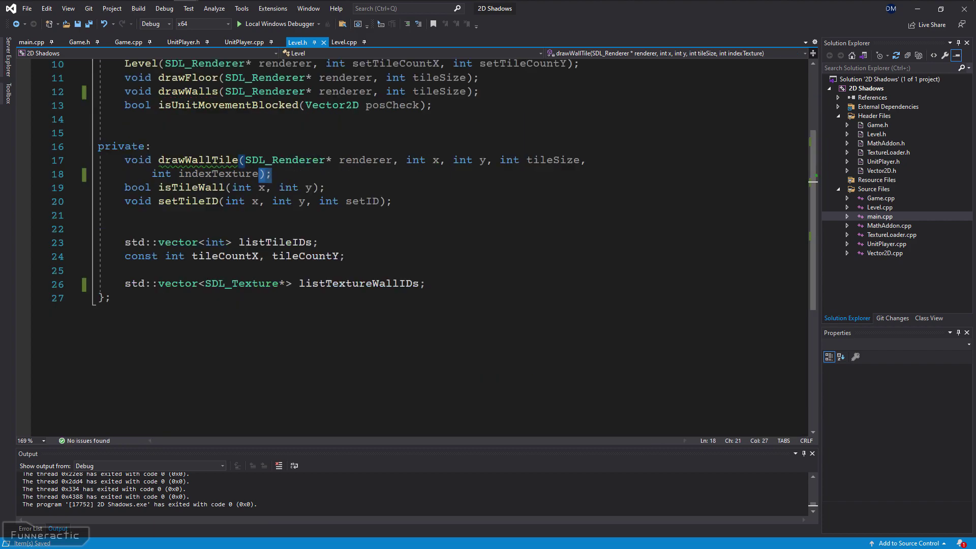
type(", bool shadow")
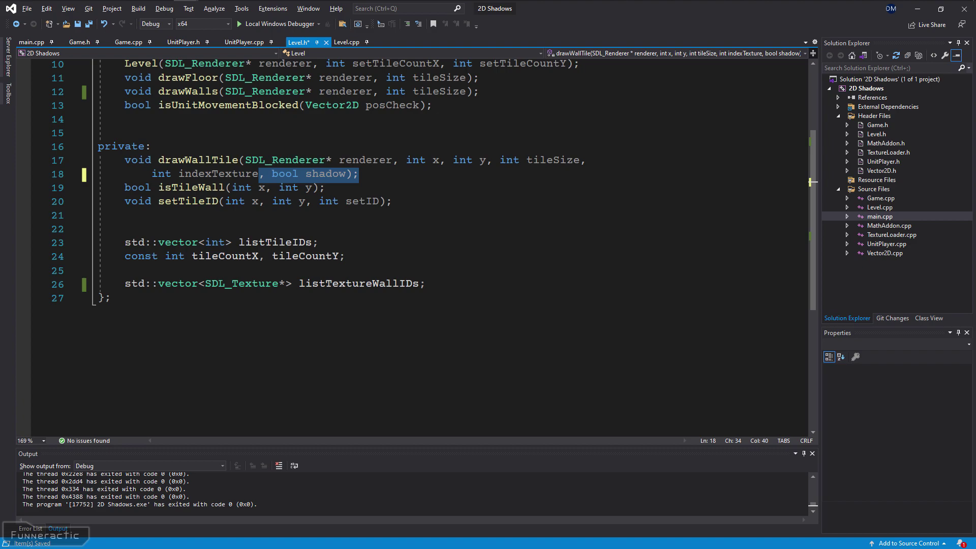
key("ctrl+s")
key("ctrl+Tab")
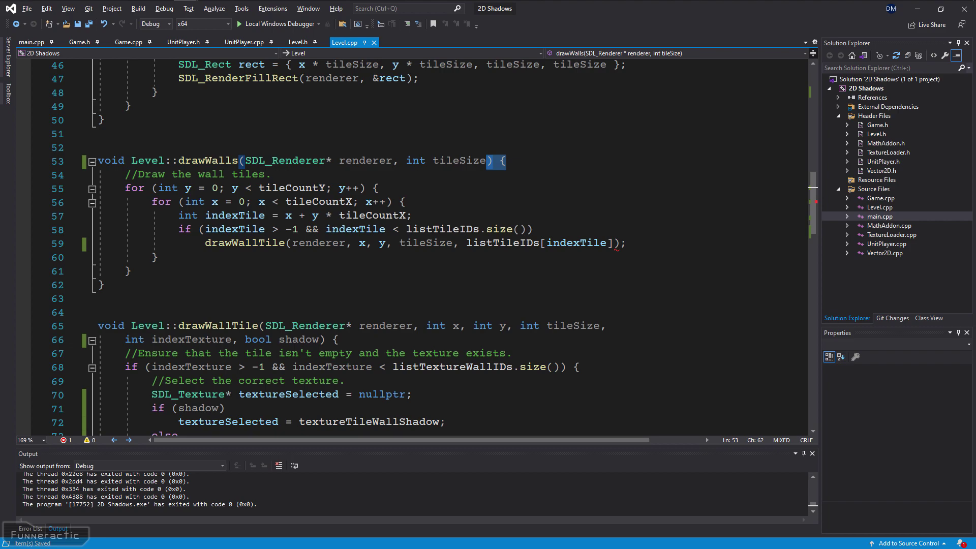
- Add a shadow parameter to drawWalls in Level.cpp and its Level.h declaration
type(", bool shadow")
type(", shadow")
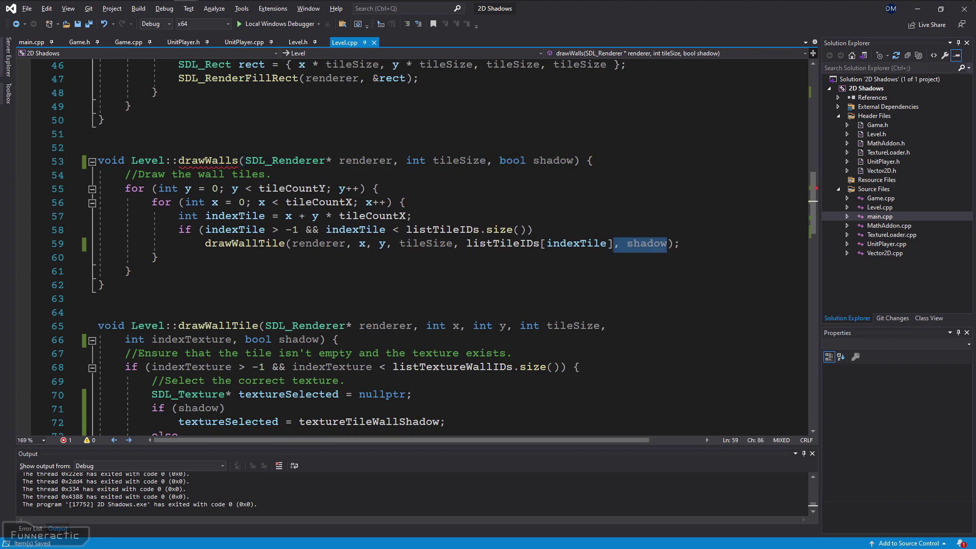
key("ctrl+k")
key("ctrl+o")
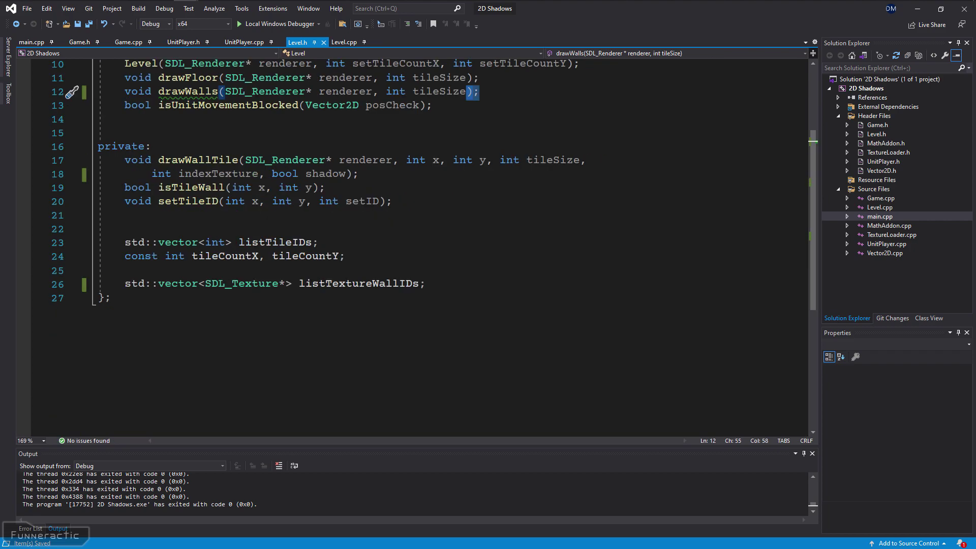
type(", bool shadow")
type("SDL_Texture* textureTileWallShadow = nullptr;")
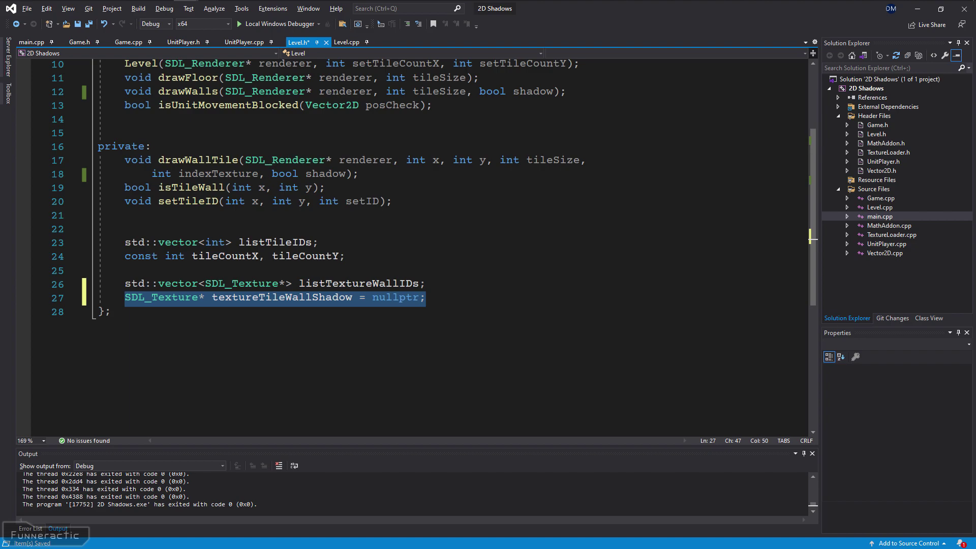
- Load textureTileWallShadow at half transparency in the Level constructor
key("ctrl+k")
key("ctrl+o")
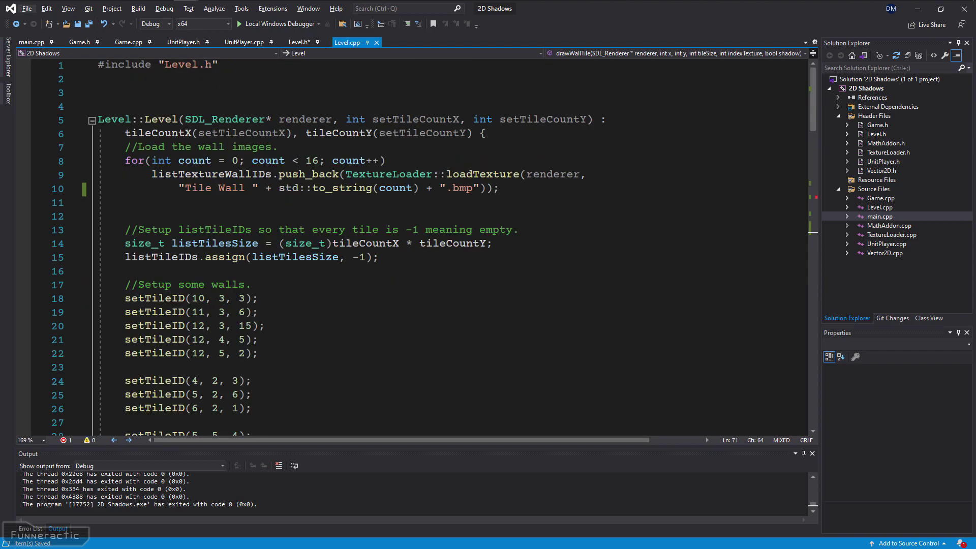
type("textureTileWallShadow = TextureLoader::loadTexture(renderer, \"Tile Wall Shadow.bmp\");     SDL_SetTextureAlphaMod(textureTileWallShadow, 255 / 2);")
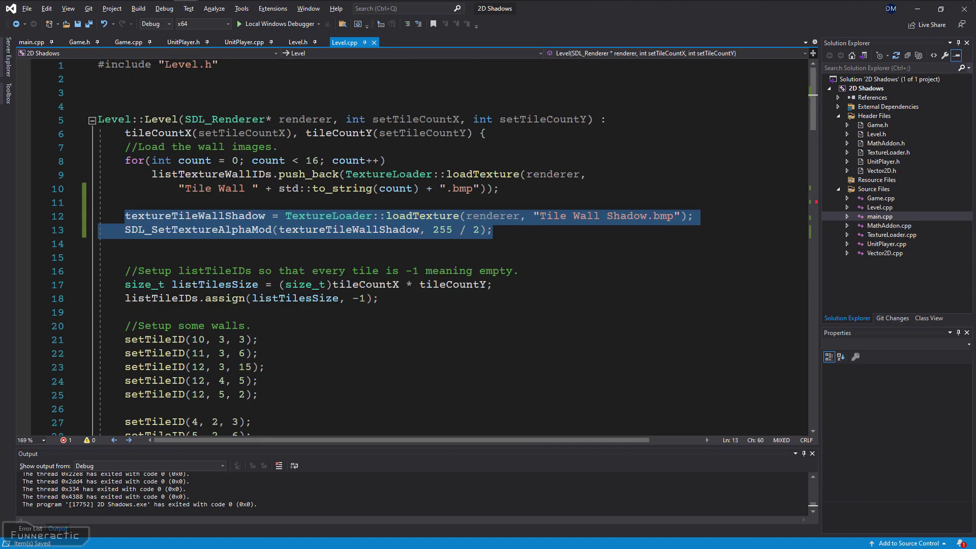
key("ctrl+Tab")
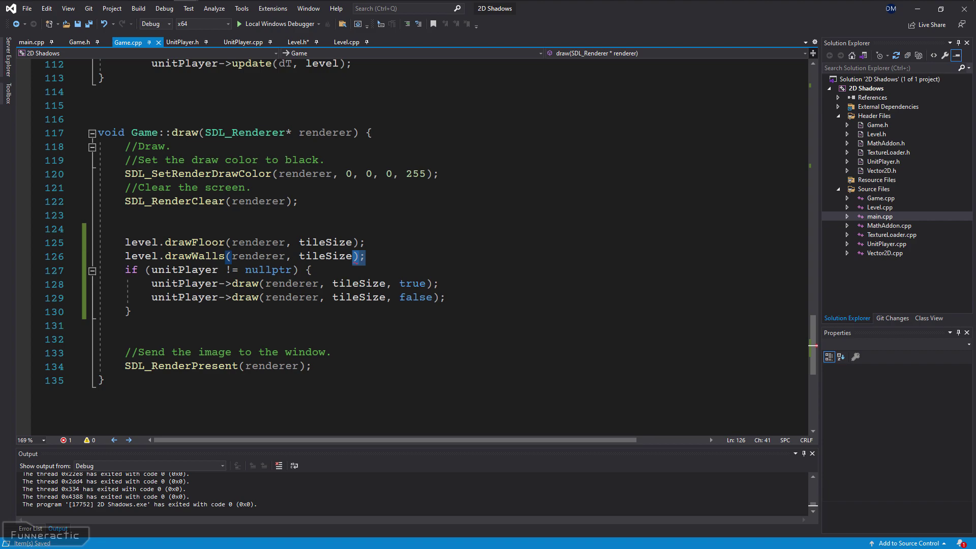
- Replace the drawWalls call with drawWalls(..., true) followed by drawWalls(..., false)
type(", true);     level.drawWalls(renderer, tileSize, false);")
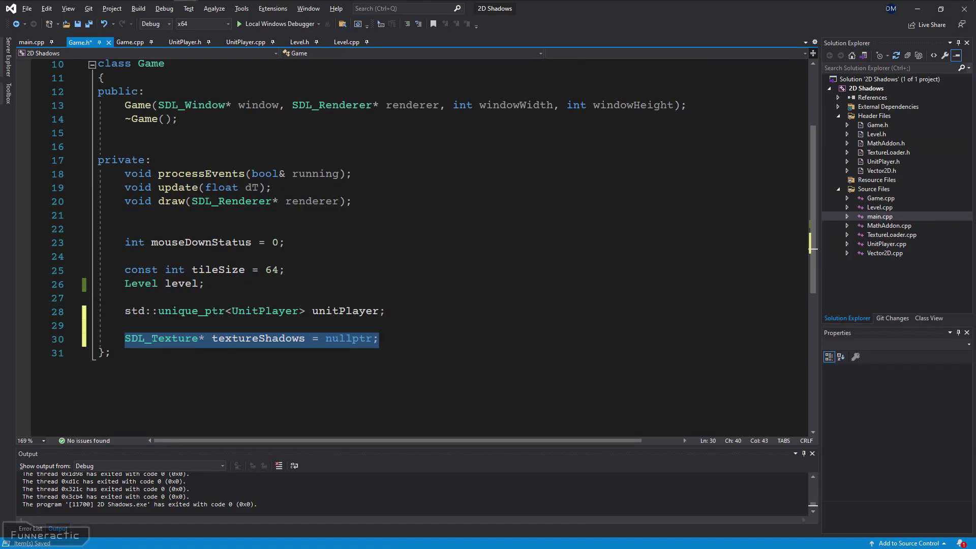
- Switch to Game.cpp to restructure Game::draw around the shared textureShadows target
key("ctrl+Tab")
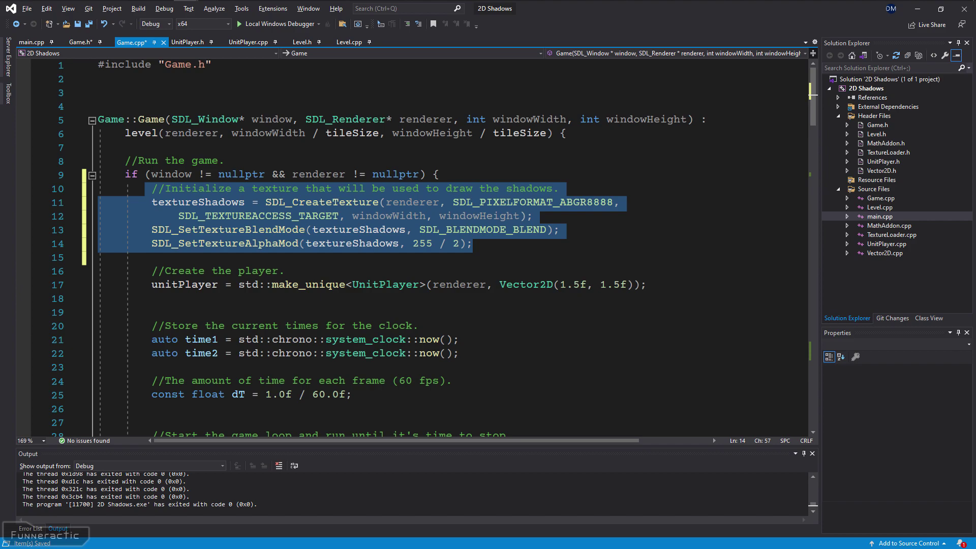
scroll(449, 244, "down", 13)
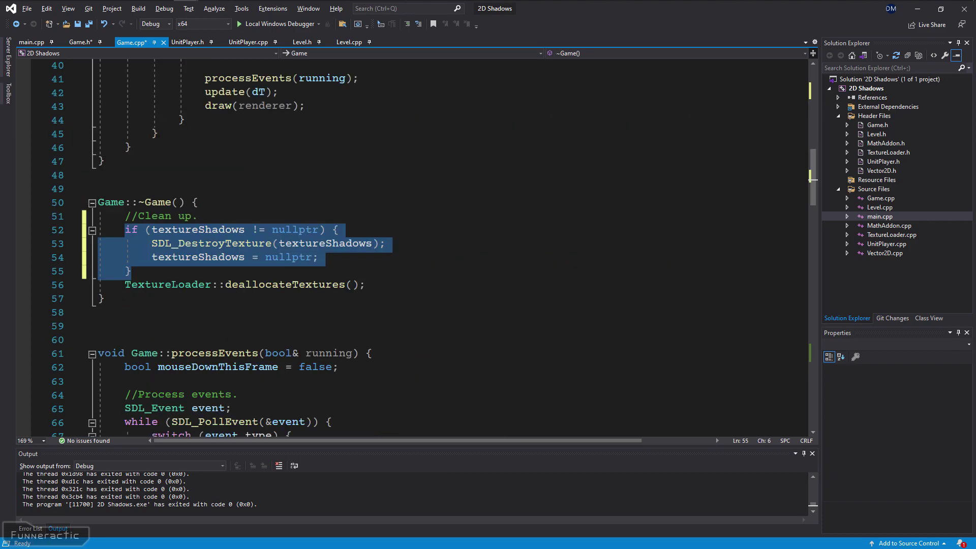
scroll(420, 244, "down", 20)
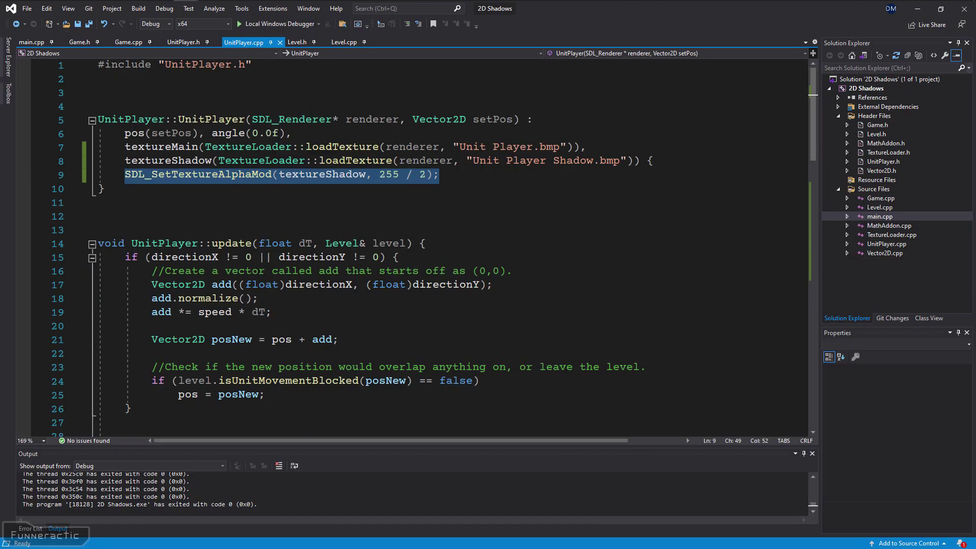
- Remove the SDL_SetTextureAlphaMod lines in UnitPlayer.cpp and Level.cpp, then run the game
key("Delete")
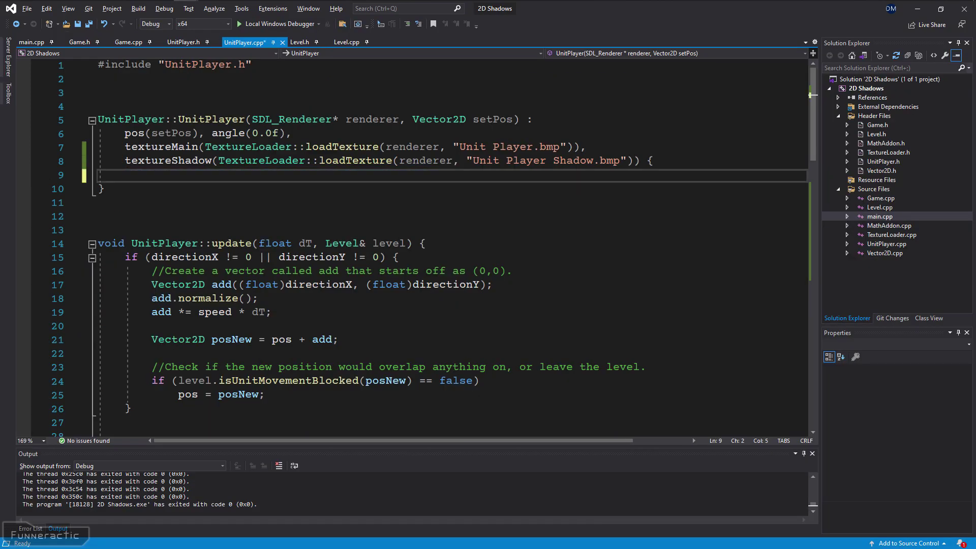
key("ctrl+Tab")
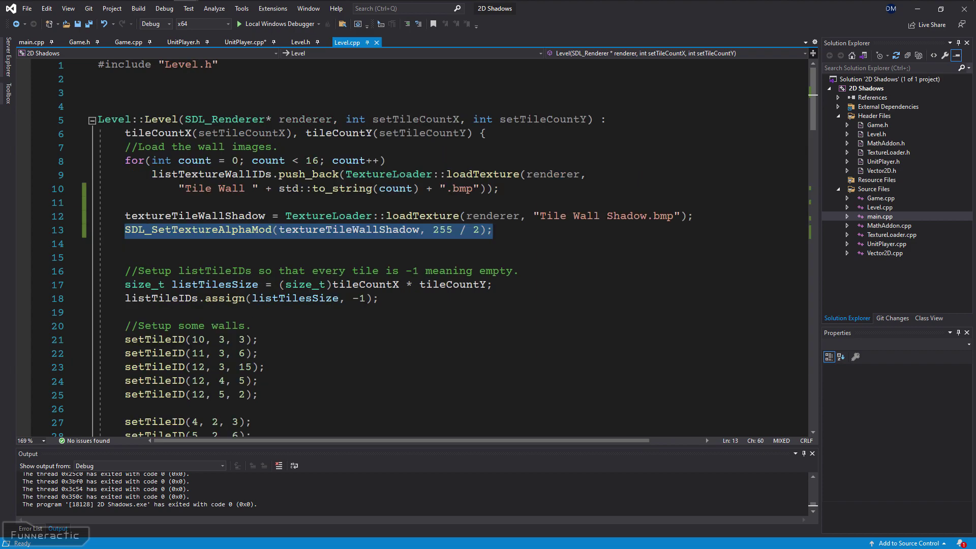
key("Delete")
key("F5")
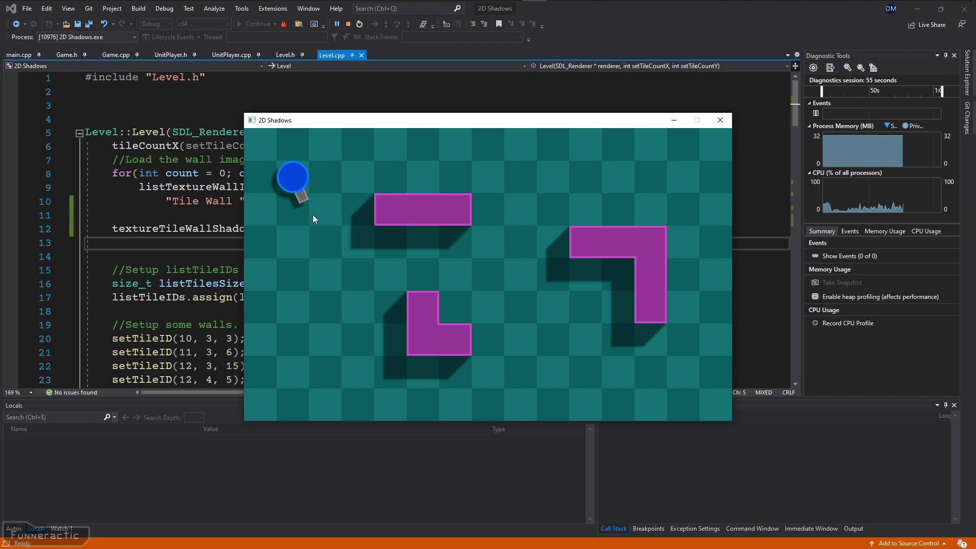
- Move the player circle down, then right against the L-shaped wall, checking the shadows blend evenly
key("s")
key("s")
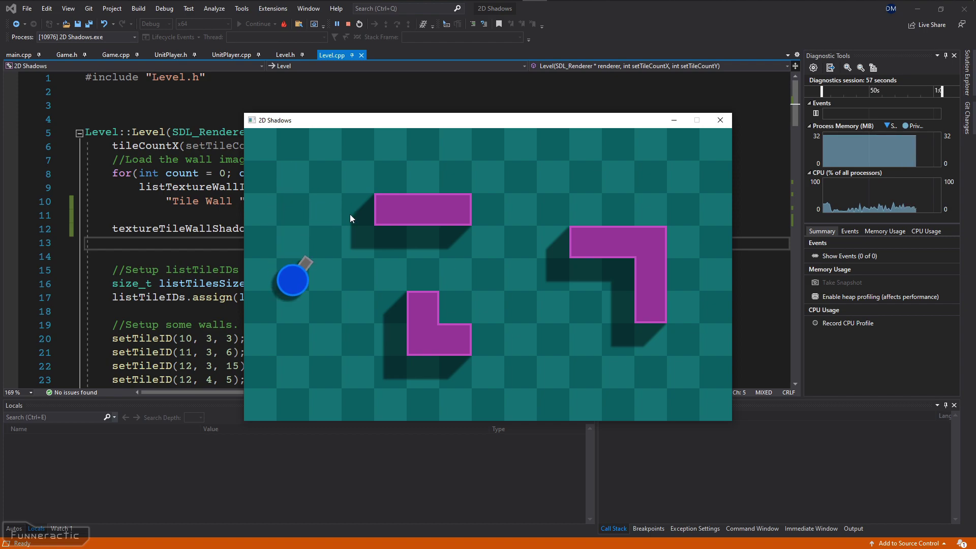
key("w")
key("d")
key("d")
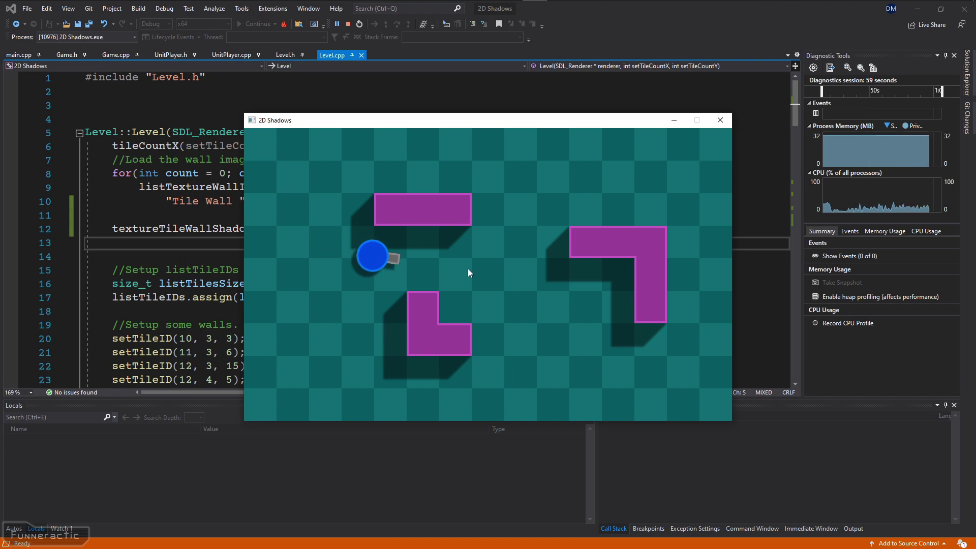
key("d")
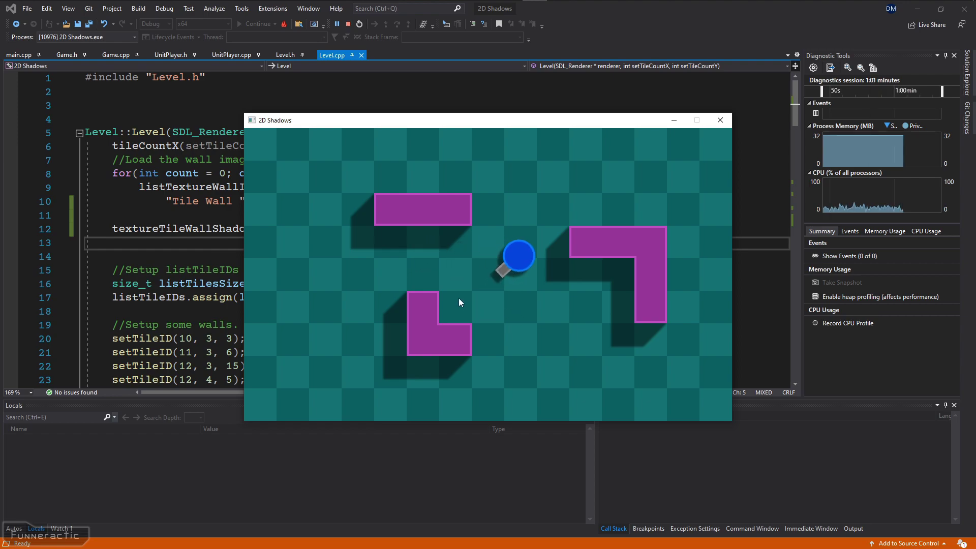
key("d")
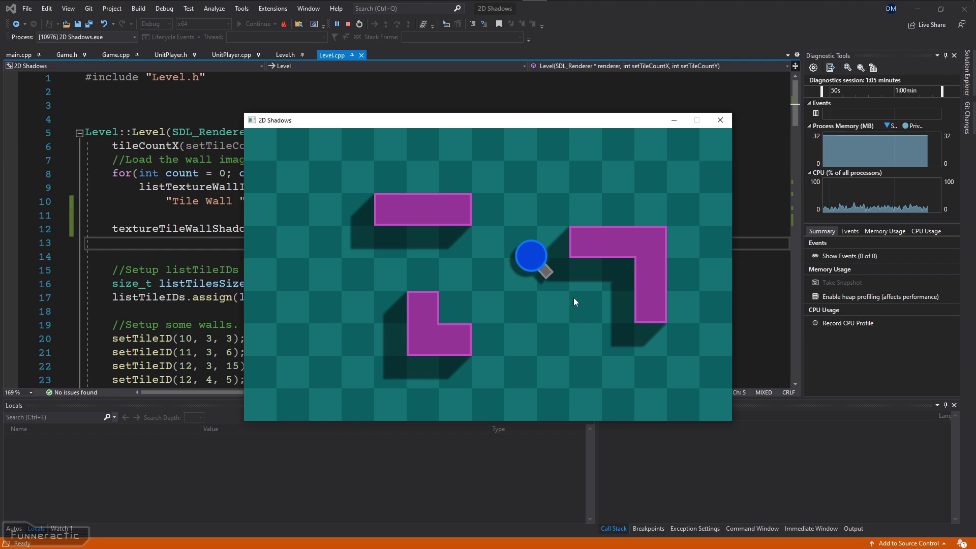
key("d")
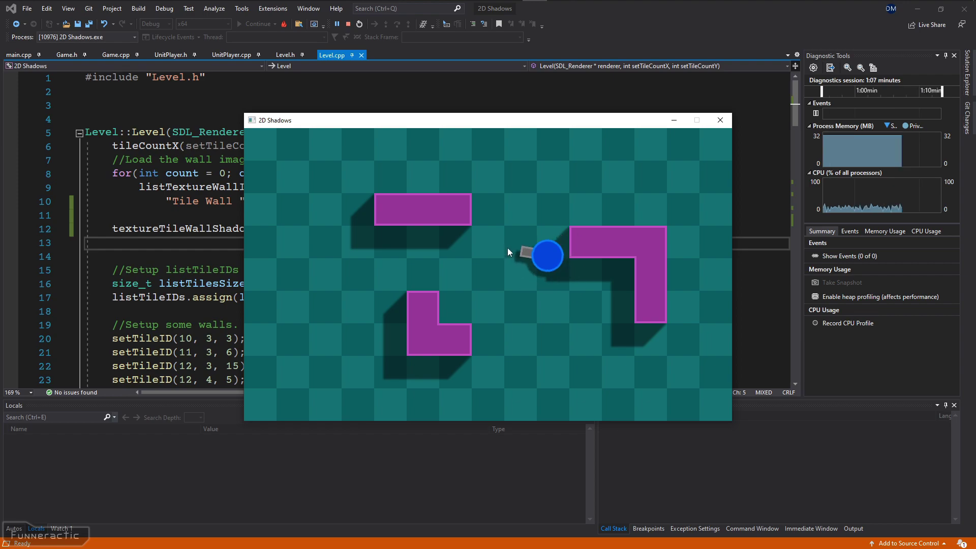